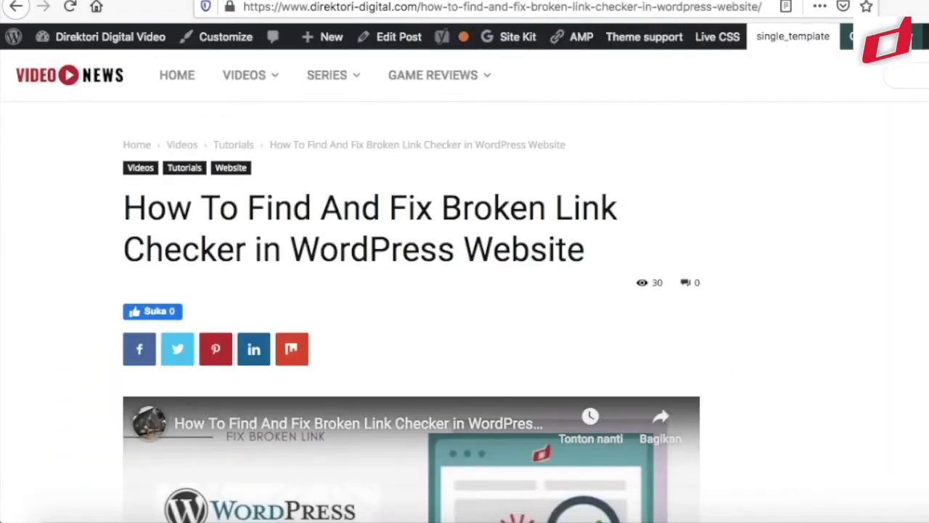
scroll(678, 186, down, 3)
scroll(736, 201, down, 15)
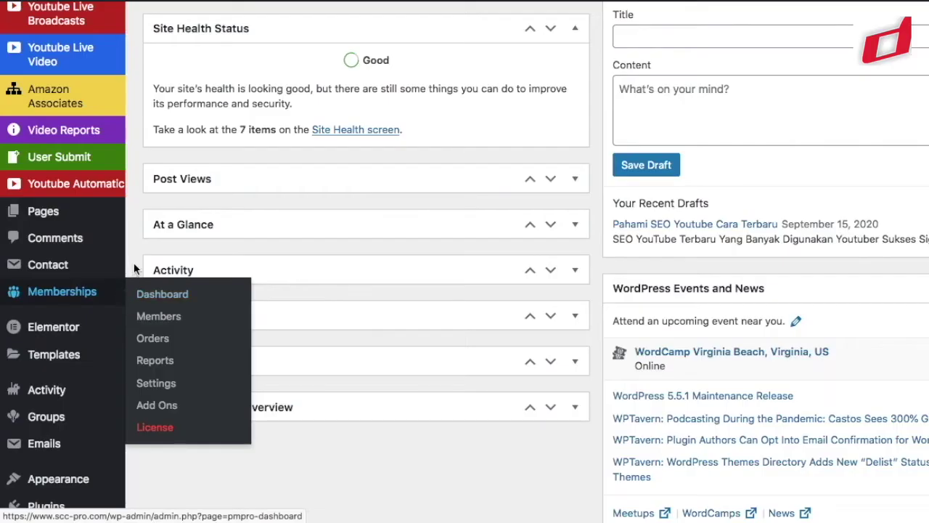
scroll(135, 258, down, 3)
mouse_move(60, 390)
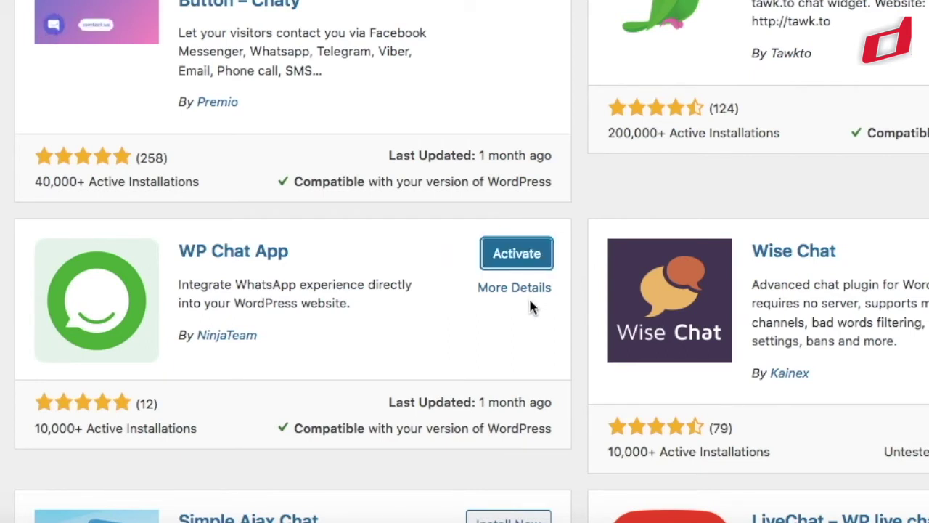
Step: Activate the WP Chat App plugin by NinjaTeam
click(514, 256)
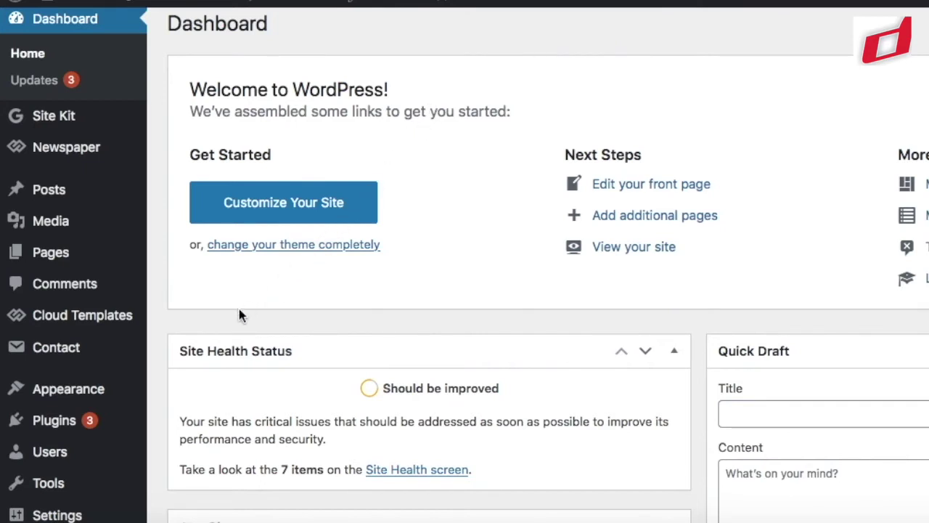
Step: Open the WordPress page for adding new plugins
right_click(69, 421)
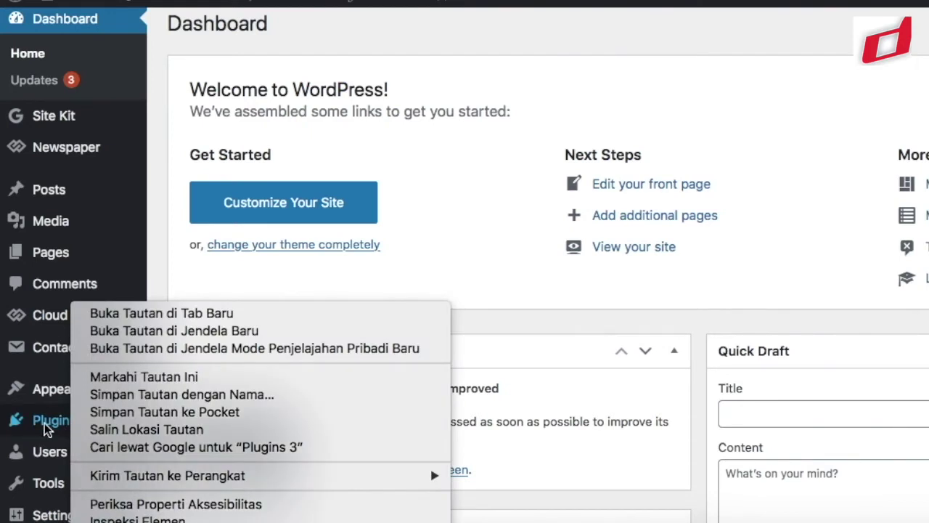
key(Escape)
mouse_move(44, 428)
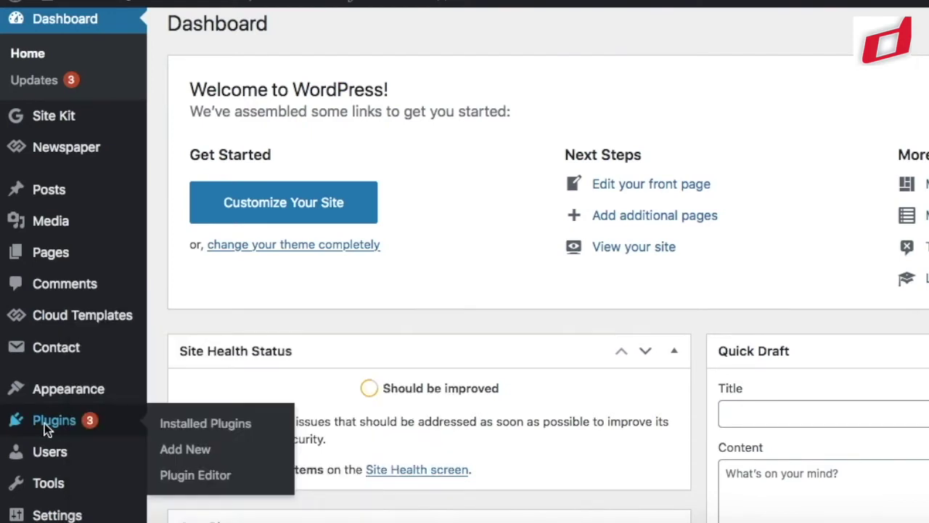
click(189, 445)
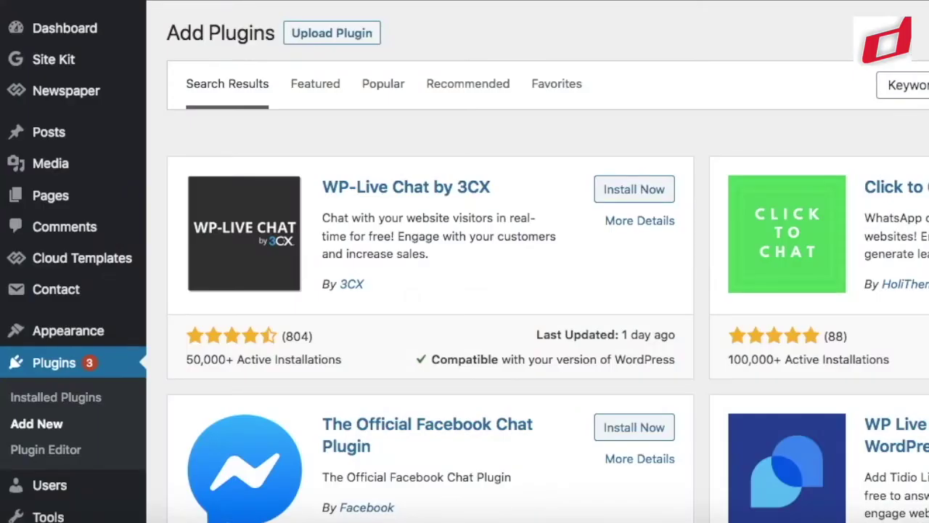
Step: Find WP Chat App by NinjaTeam among the chat plugin results and install it
scroll(787, 131, down, 8)
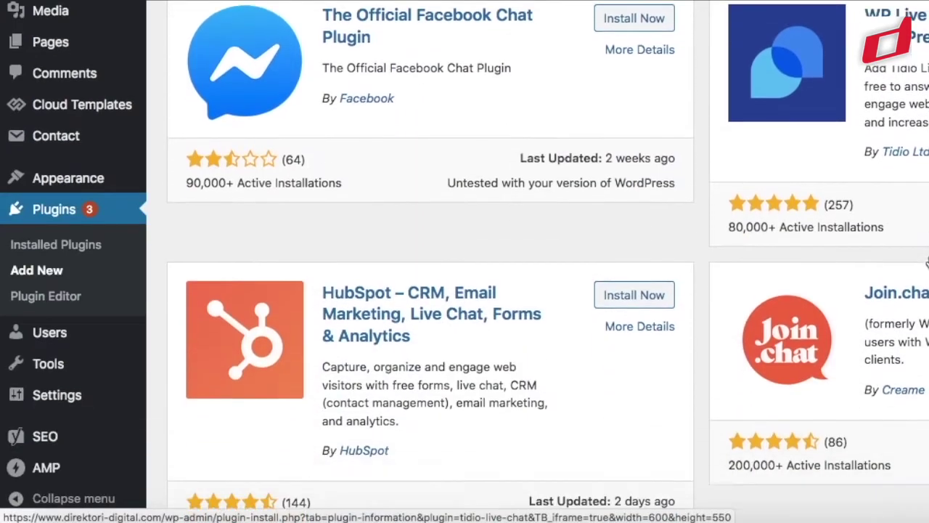
scroll(741, 202, down, 4)
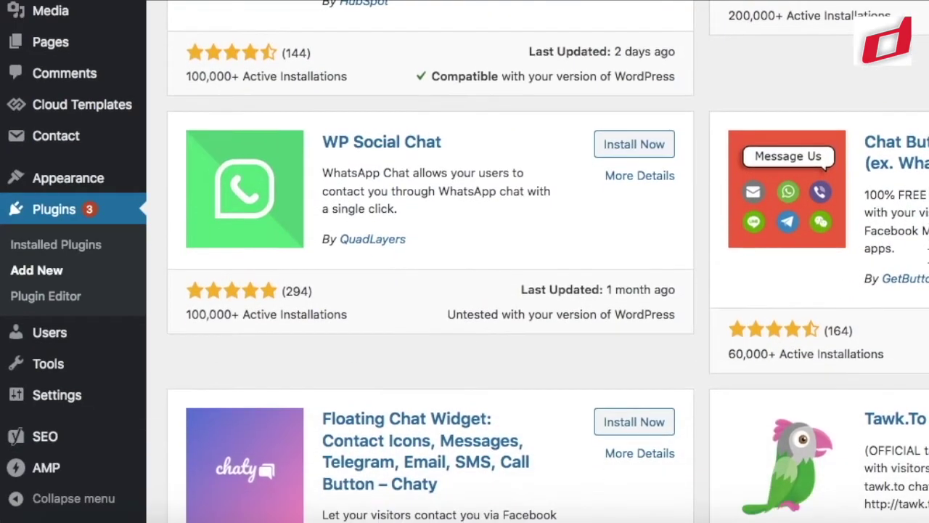
scroll(777, 201, down, 5)
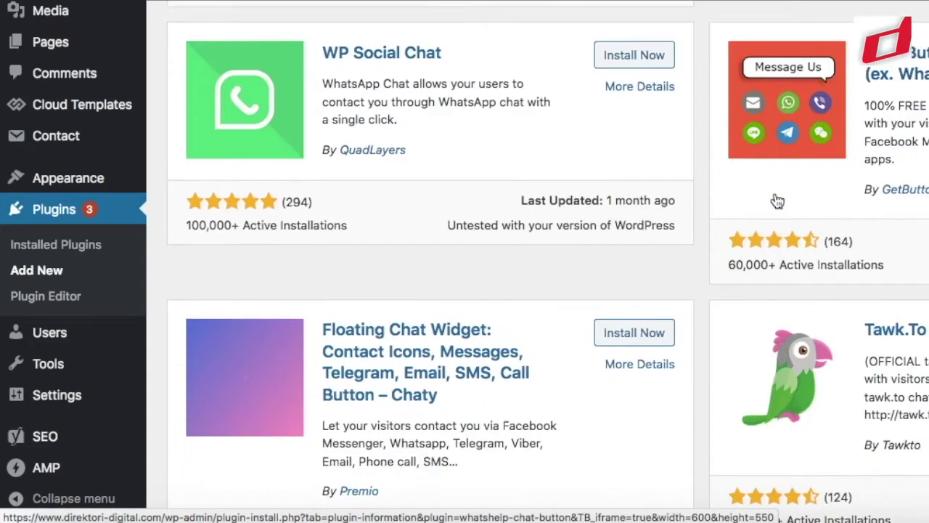
scroll(777, 201, down, 2)
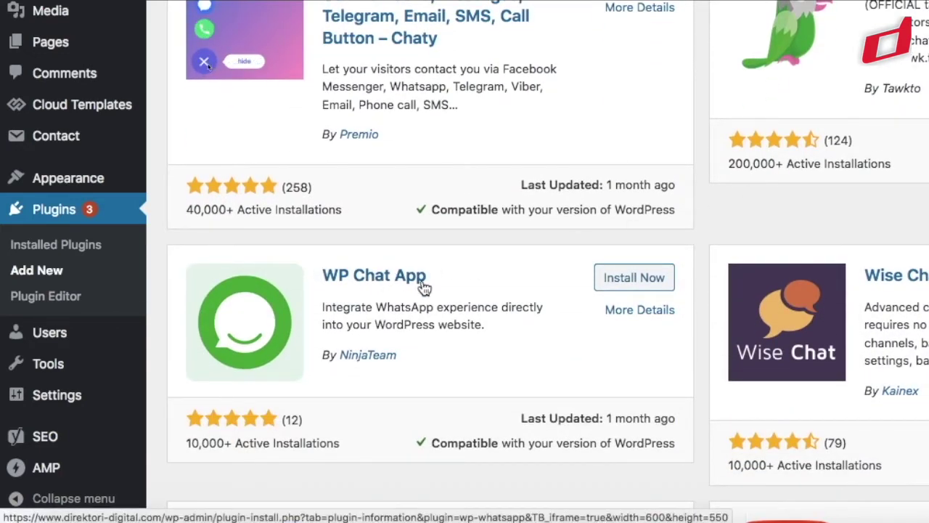
scroll(421, 285, down, 1)
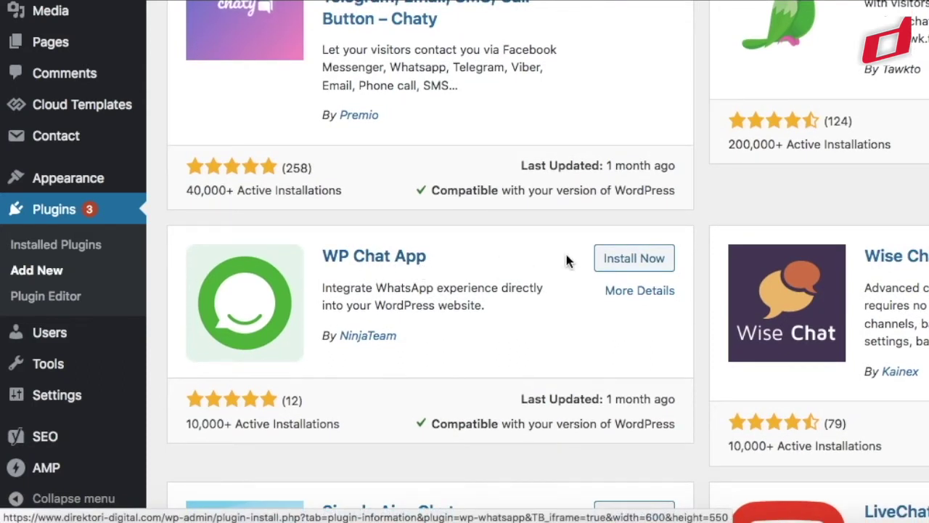
click(642, 261)
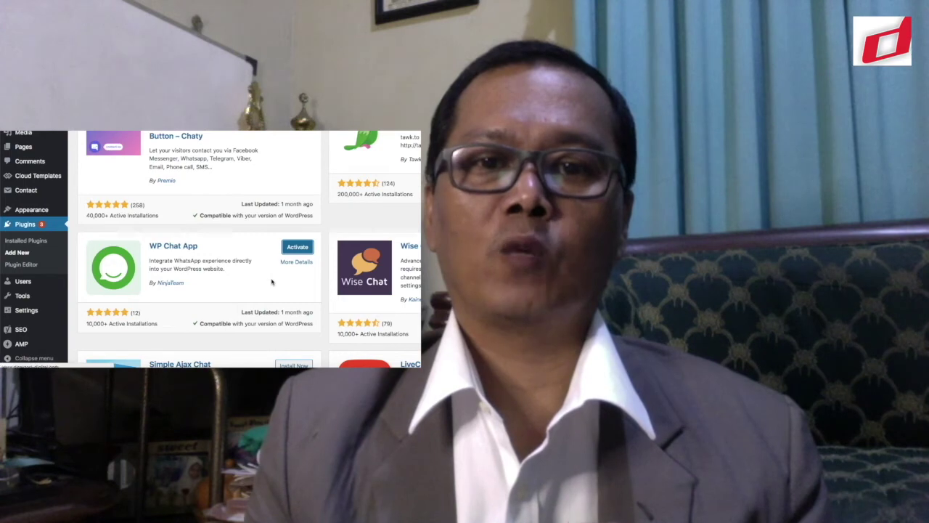
Step: Look through the installed plugins list for the WP Chat App entry
scroll(271, 278, down, 5)
scroll(271, 279, down, 4)
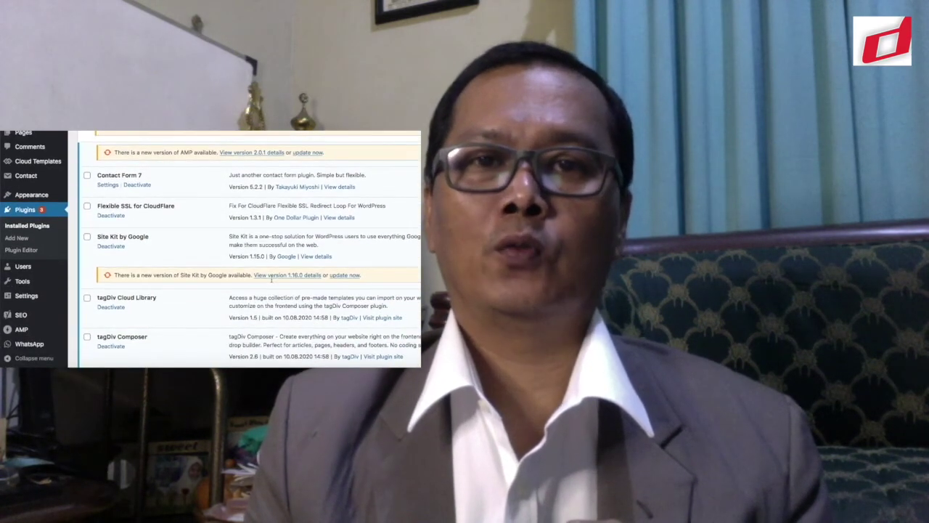
scroll(271, 278, down, 2)
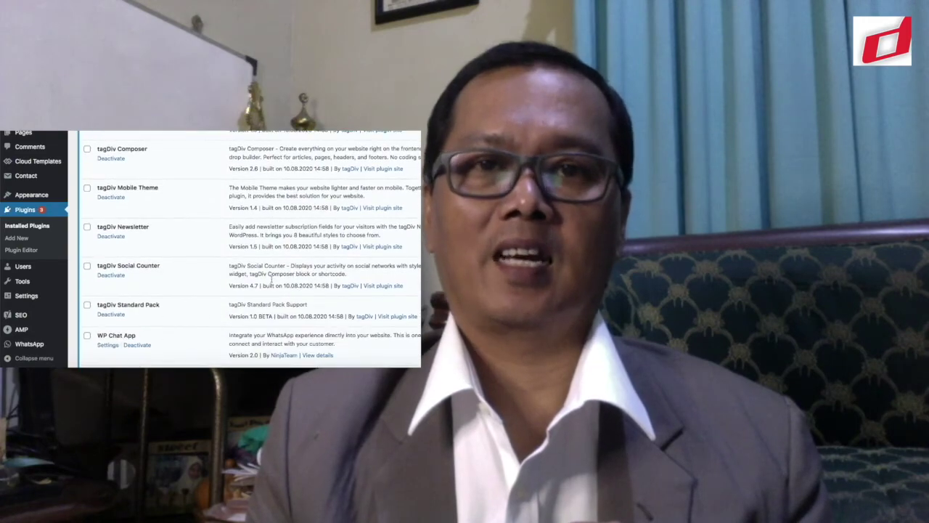
scroll(271, 278, up, 2)
scroll(271, 278, down, 5)
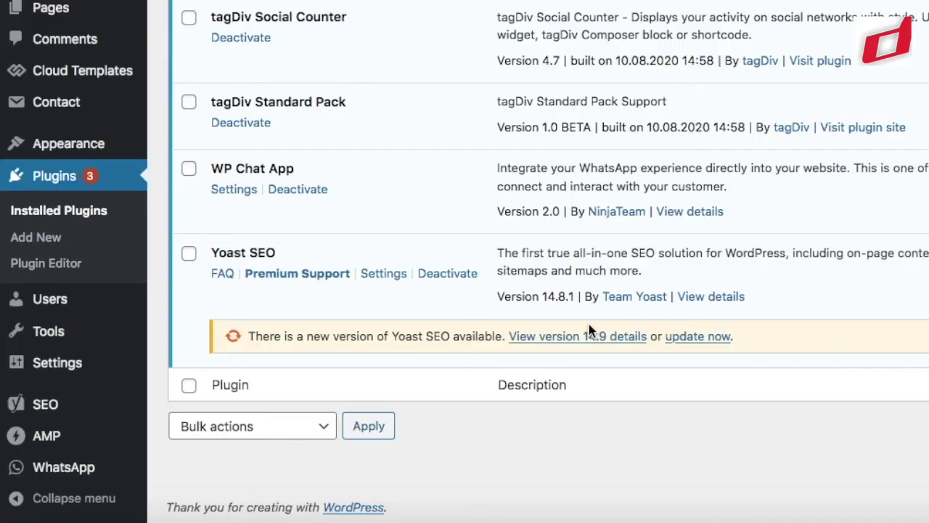
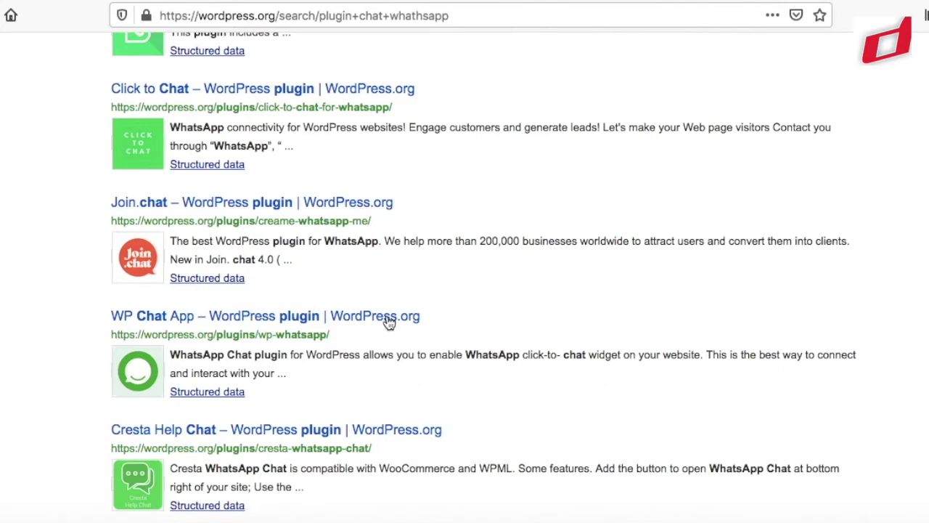
Step: Open the WP Chat App page from the WordPress.org search results and download the plugin
click(389, 319)
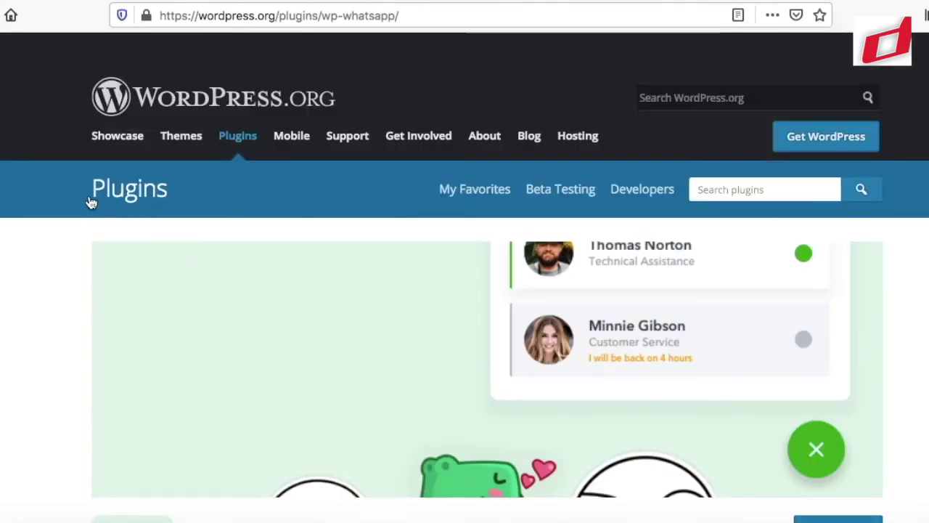
scroll(314, 265, down, 1)
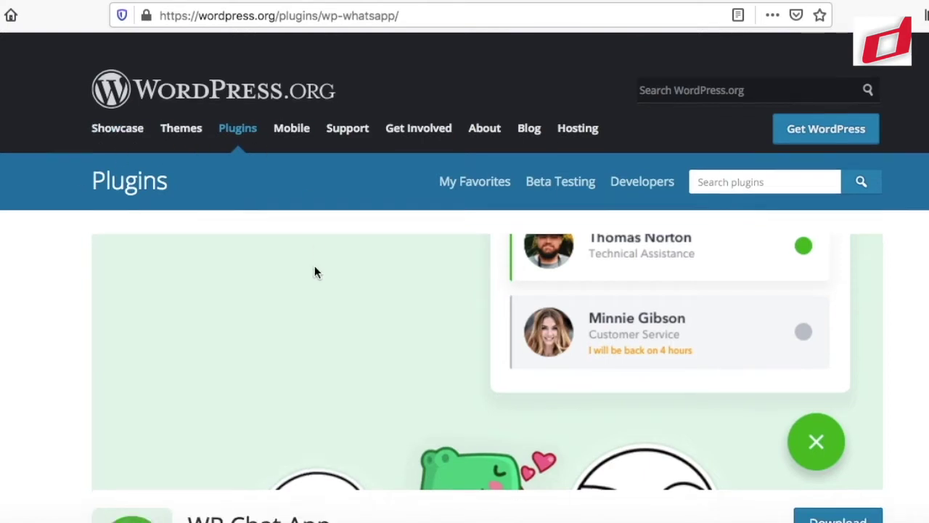
scroll(314, 265, up, 1)
scroll(314, 268, down, 3)
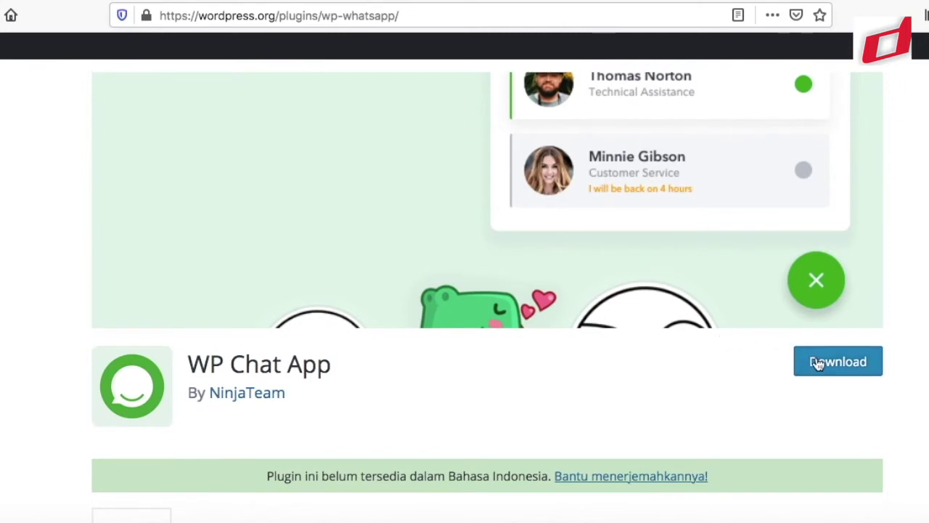
click(837, 363)
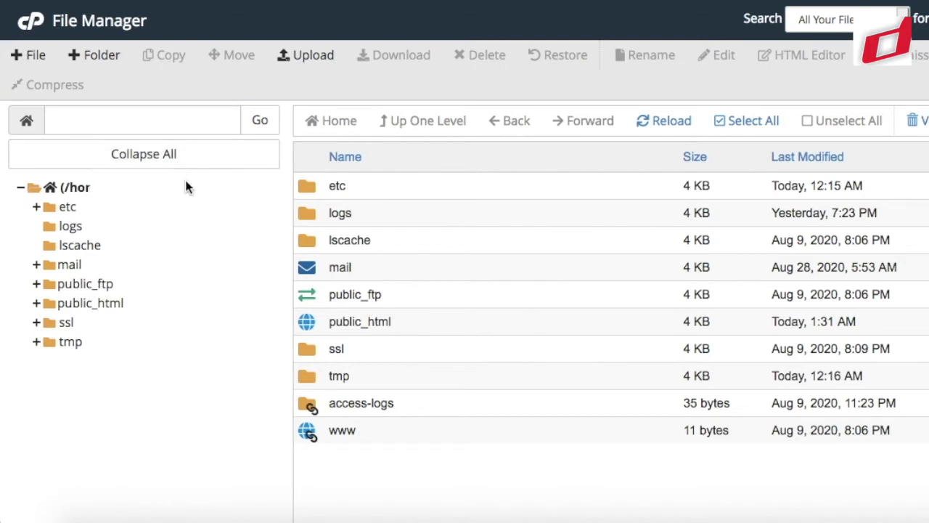
Step: Upload wp-whatsapp.zip from Downloads to public_html/wp-content/plugins in cPanel File Manager and return to that folder
click(109, 305)
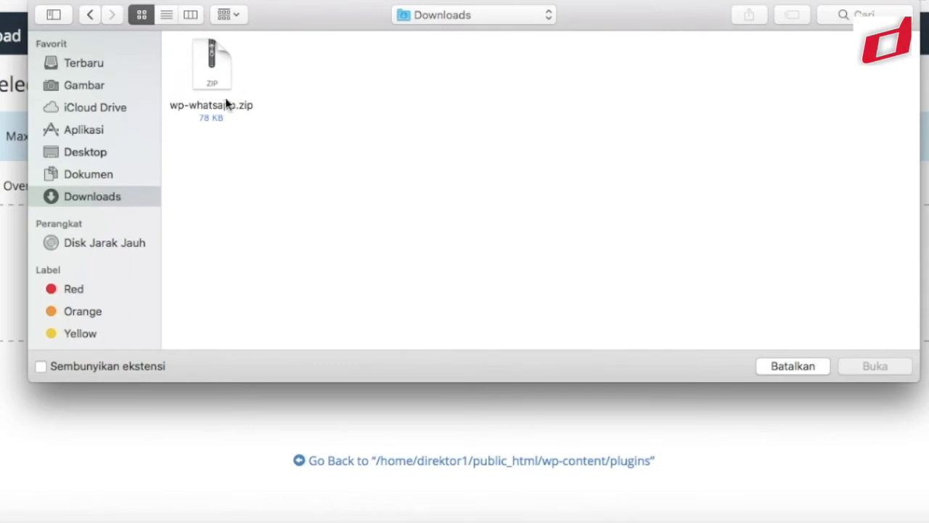
click(210, 73)
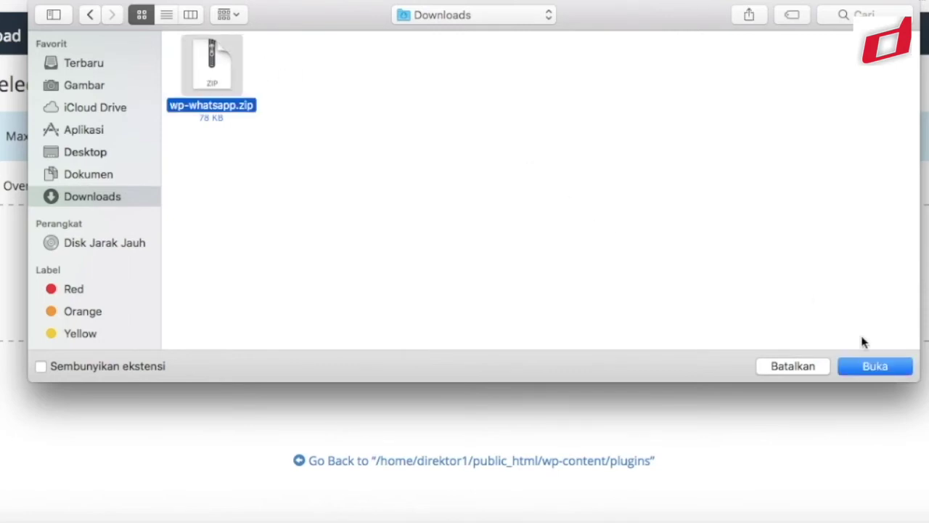
click(881, 368)
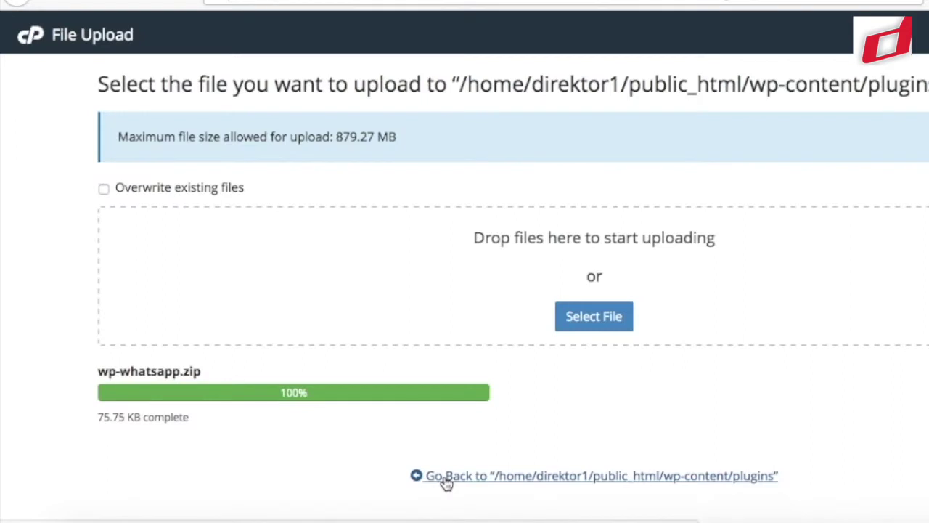
click(446, 478)
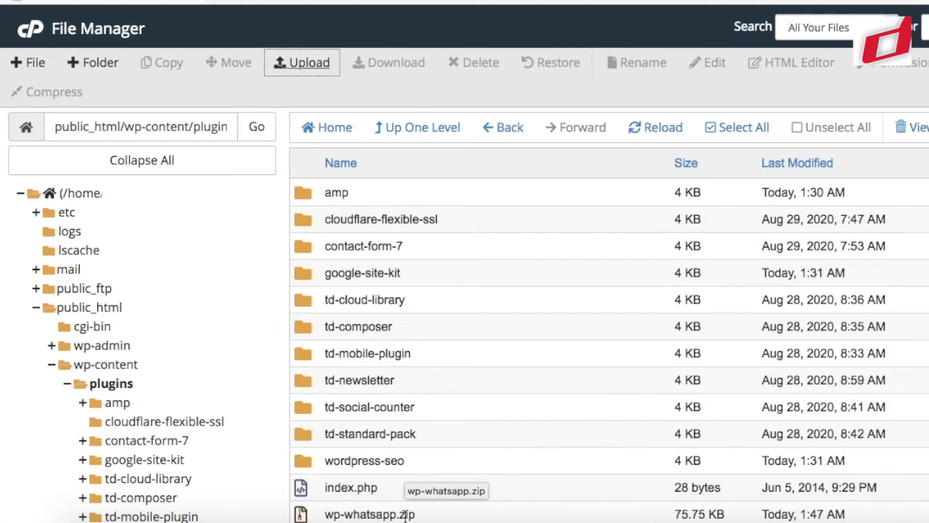
Step: Extract wp-whatsapp.zip into /public_html/wp-content/plugins
click(405, 515)
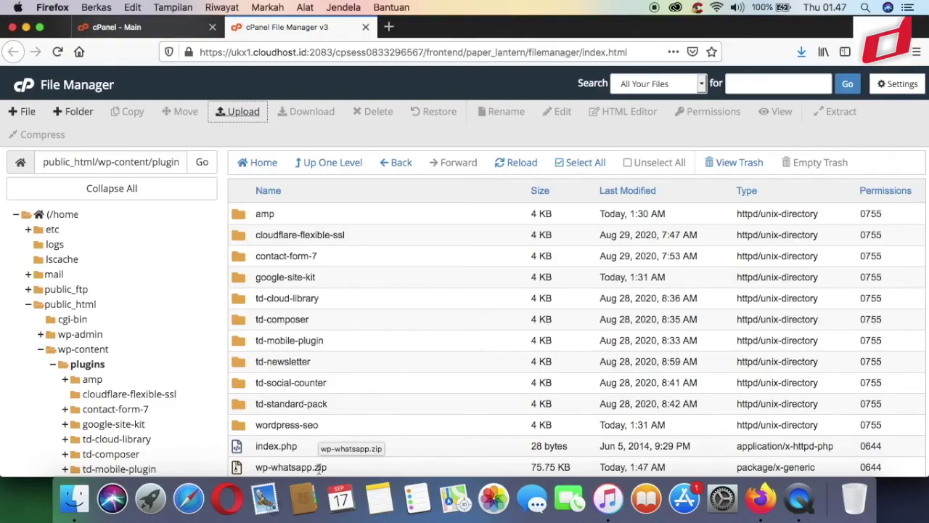
click(318, 470)
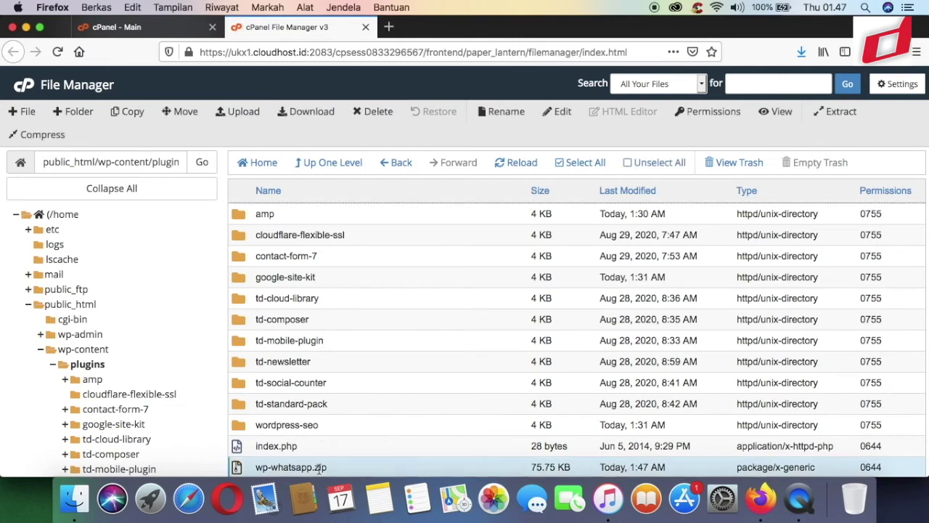
right_click(319, 470)
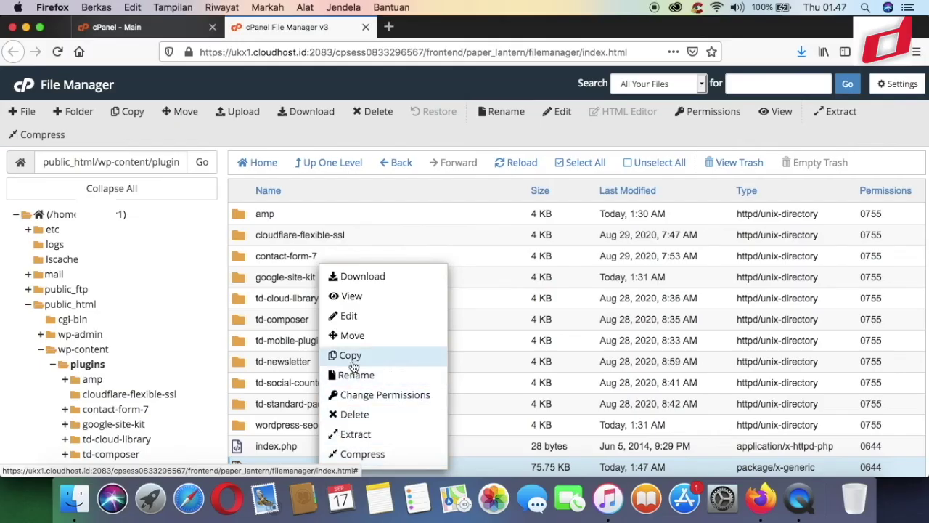
click(355, 435)
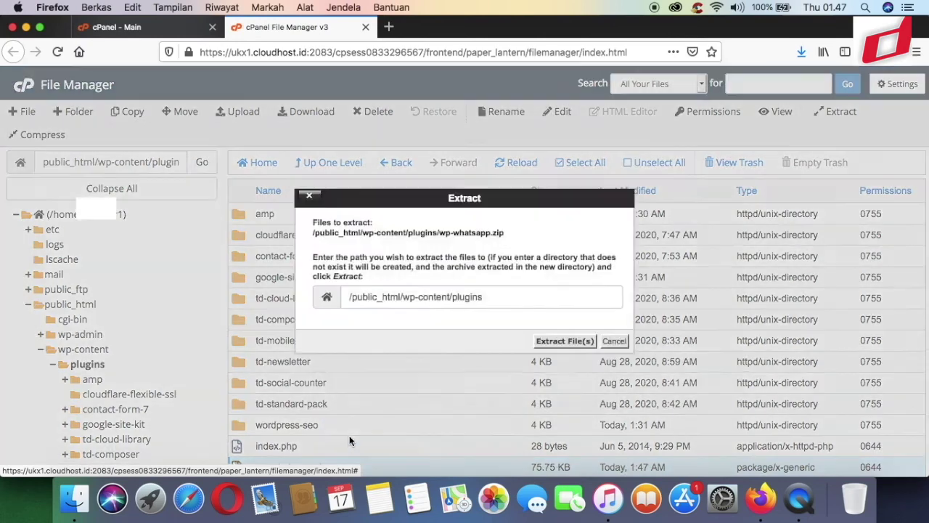
click(552, 341)
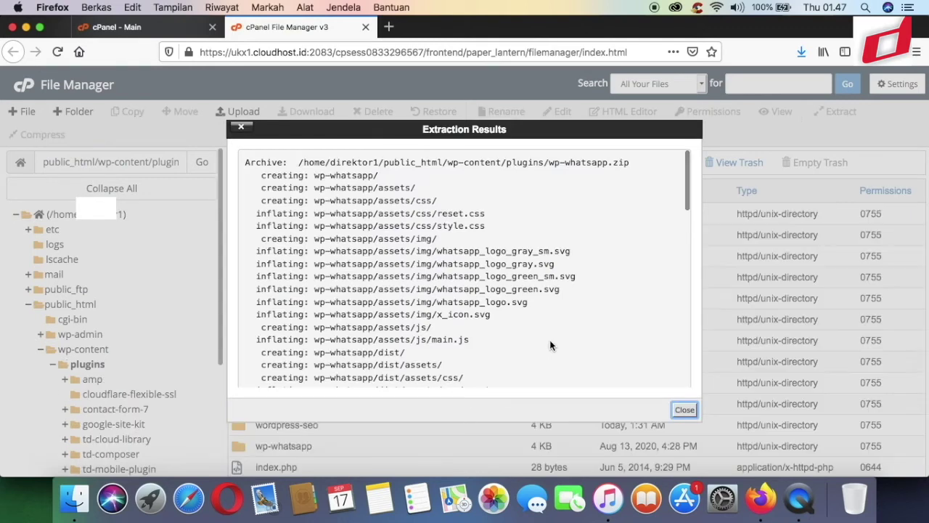
Step: Review the list of extracted plugin files to its end and close the extraction results
scroll(550, 340, down, 5)
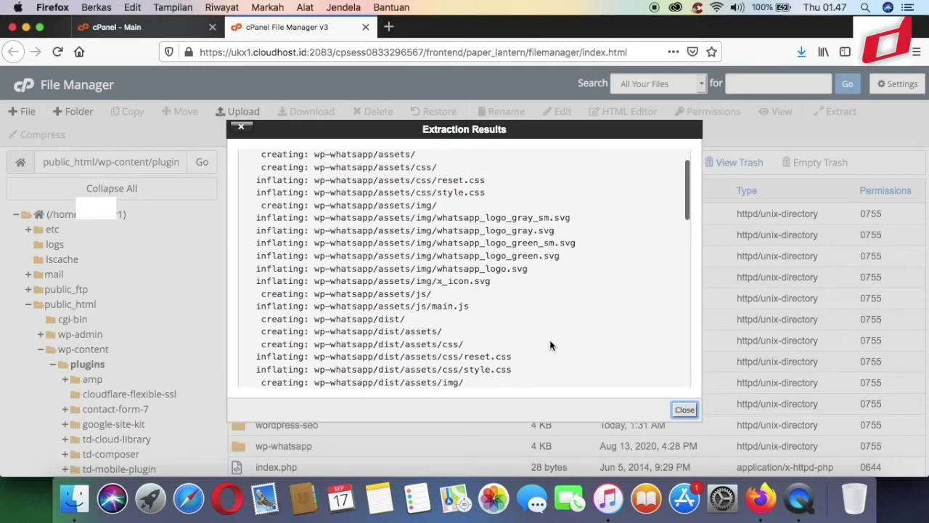
scroll(549, 341, down, 8)
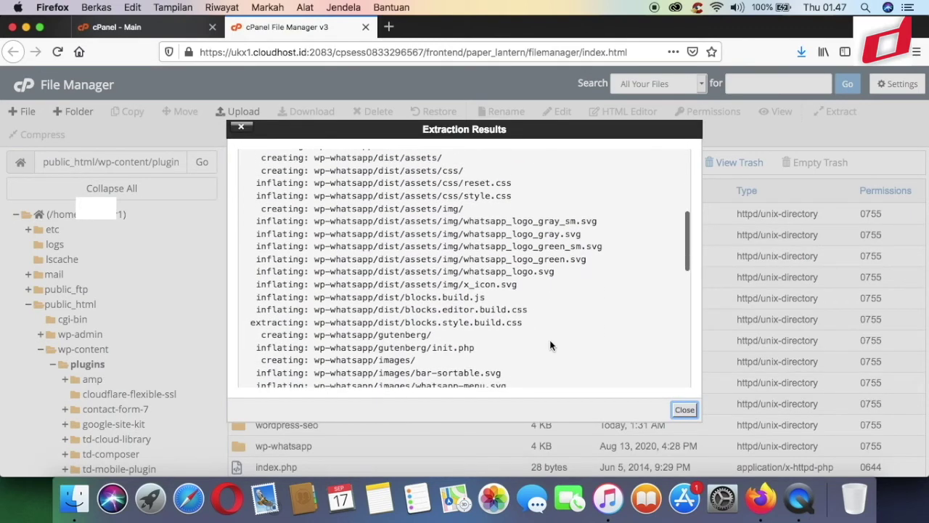
scroll(550, 339, down, 3)
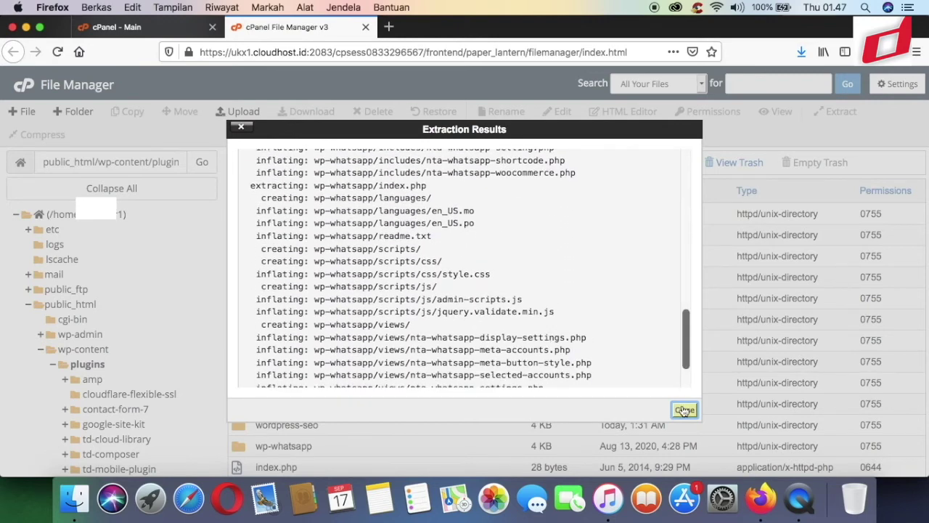
scroll(621, 357, down, 2)
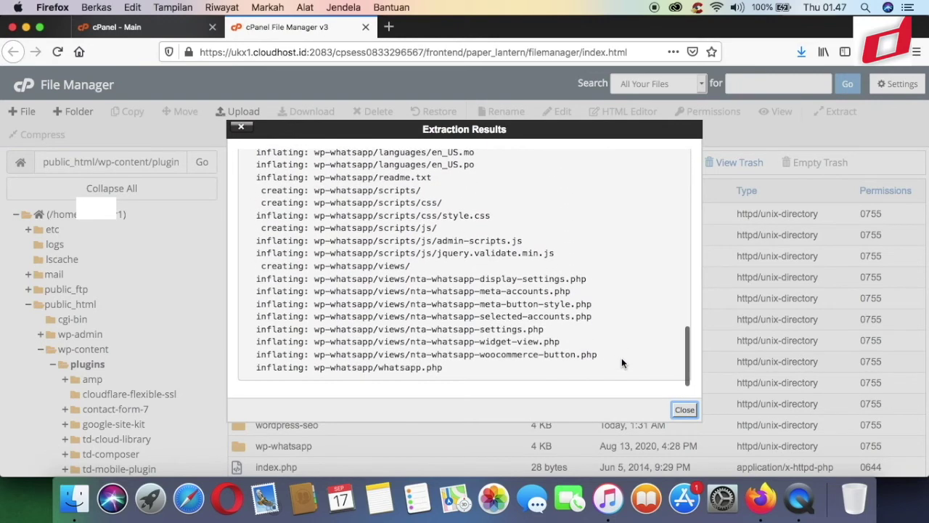
click(686, 411)
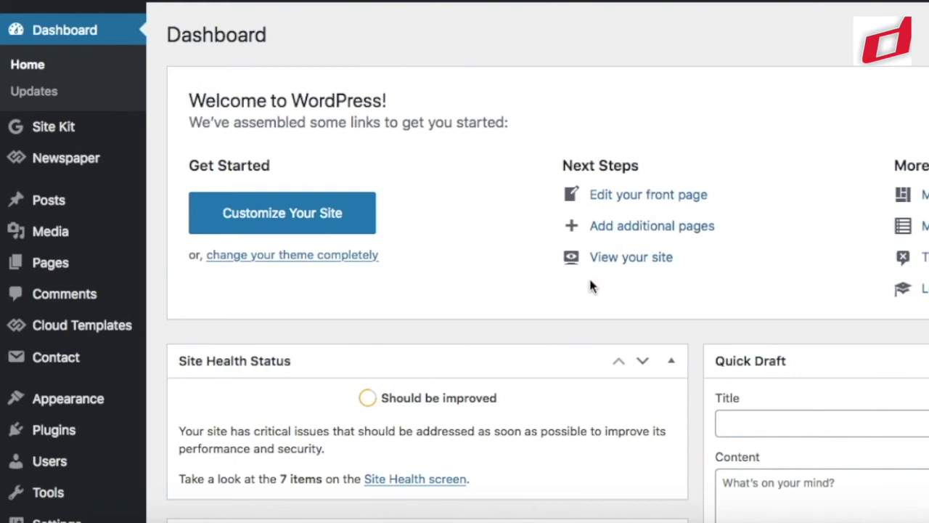
Step: Switch to the WordPress dashboard and open the list of installed plugins
scroll(590, 283, down, 3)
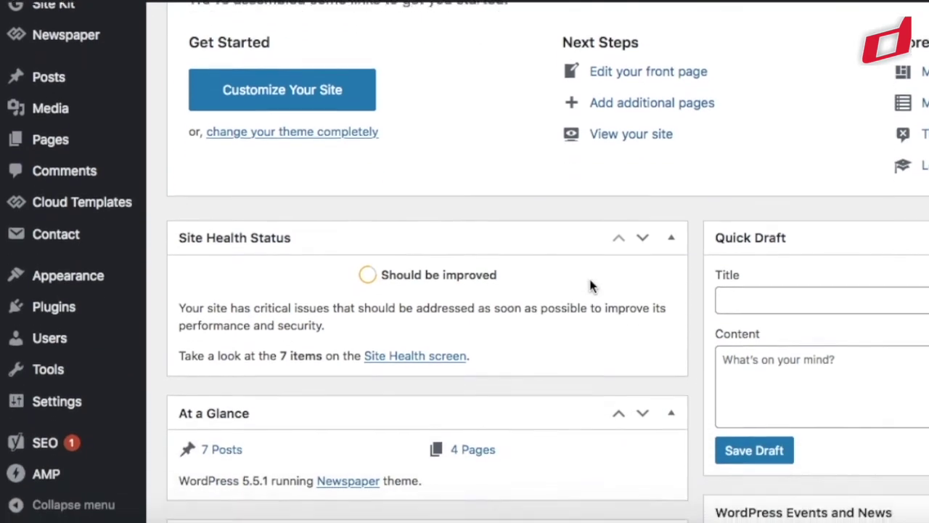
scroll(589, 285, down, 1)
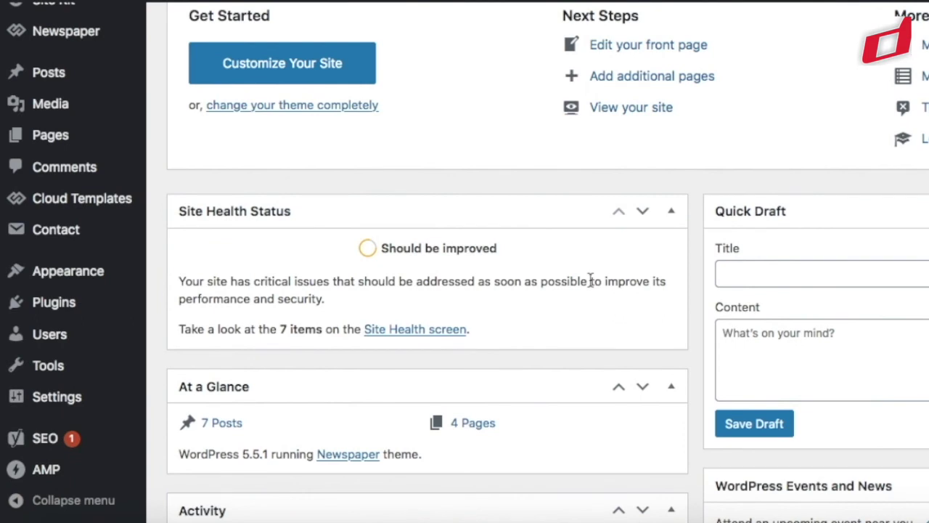
scroll(590, 281, up, 2)
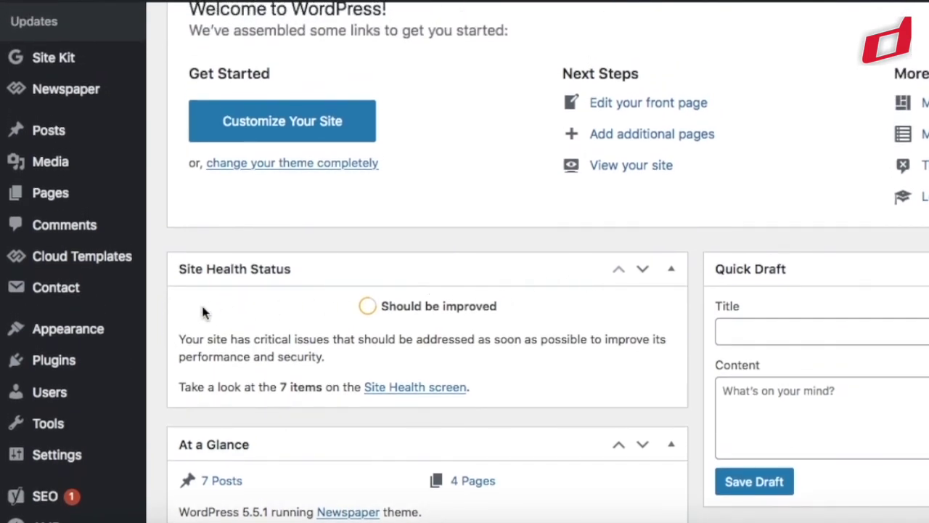
mouse_move(86, 374)
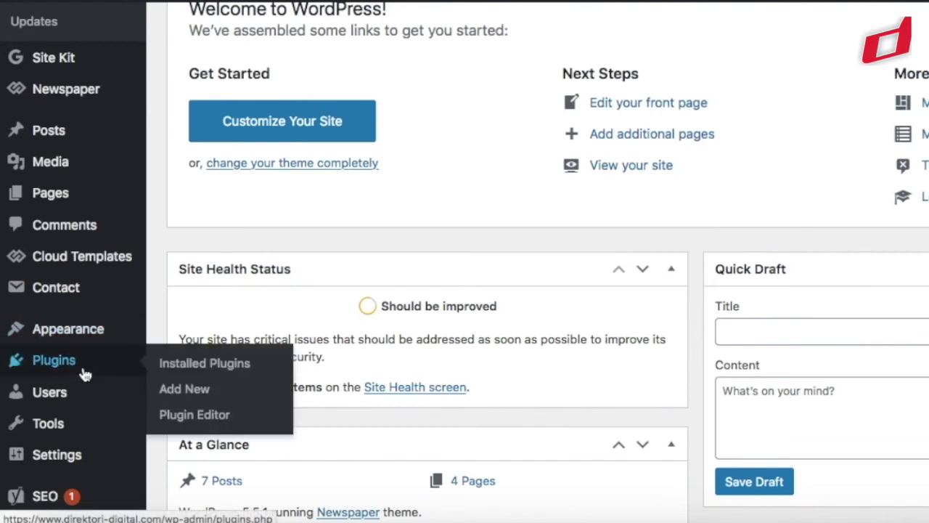
click(221, 366)
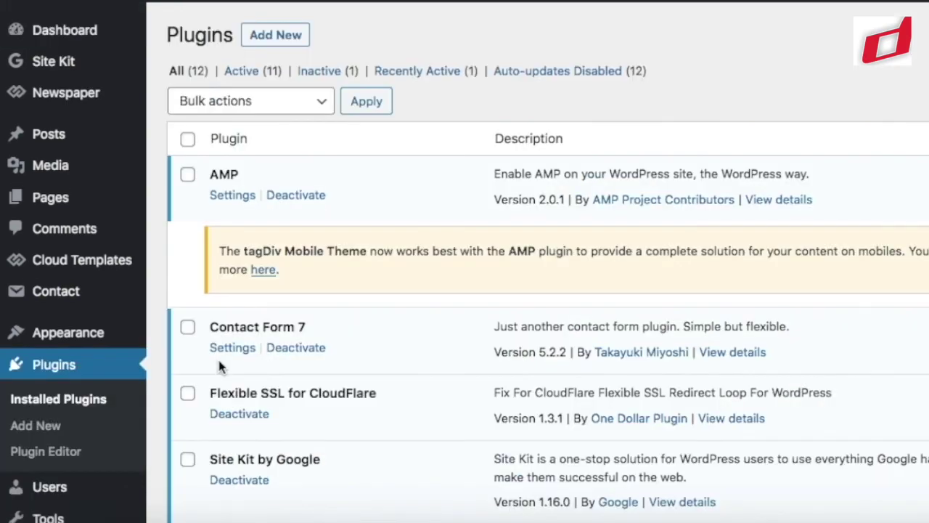